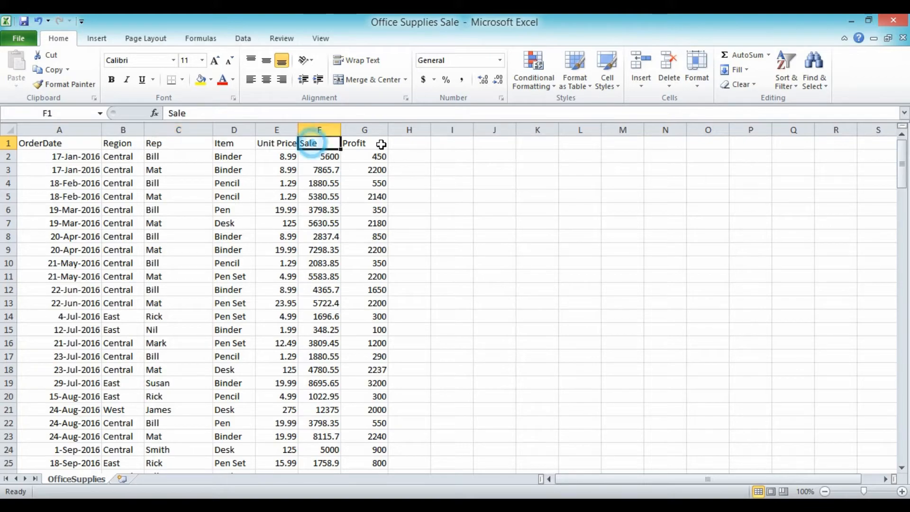
Step: Switch to Tableau Public, connect to the Office Supplies Sale Excel workbook, and open Sheet 1
{"action": "left_click", "coordinate": [369, 142]}
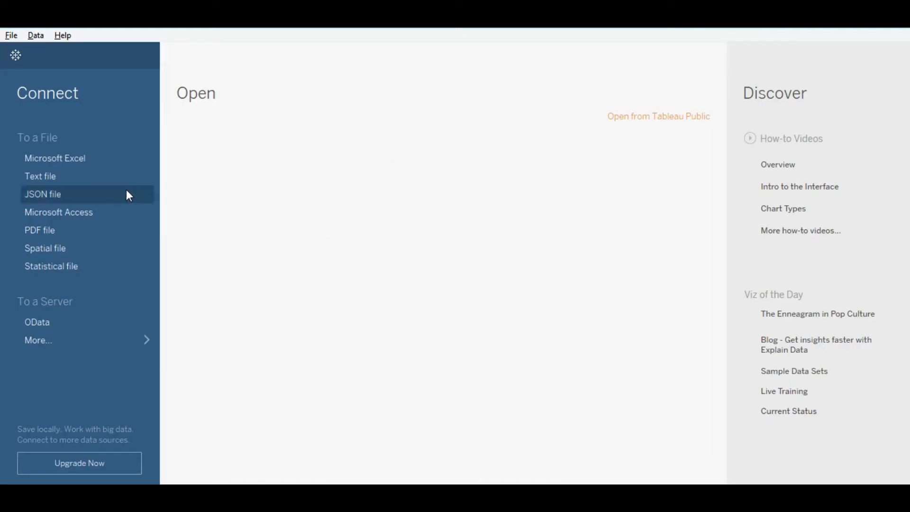
{"action": "left_click", "coordinate": [86, 159]}
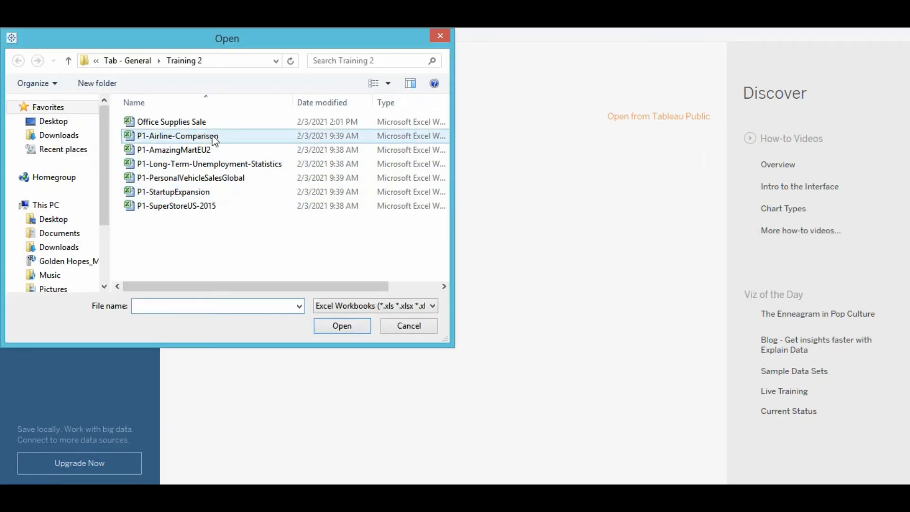
{"action": "left_click", "coordinate": [199, 122]}
{"action": "left_click", "coordinate": [342, 325]}
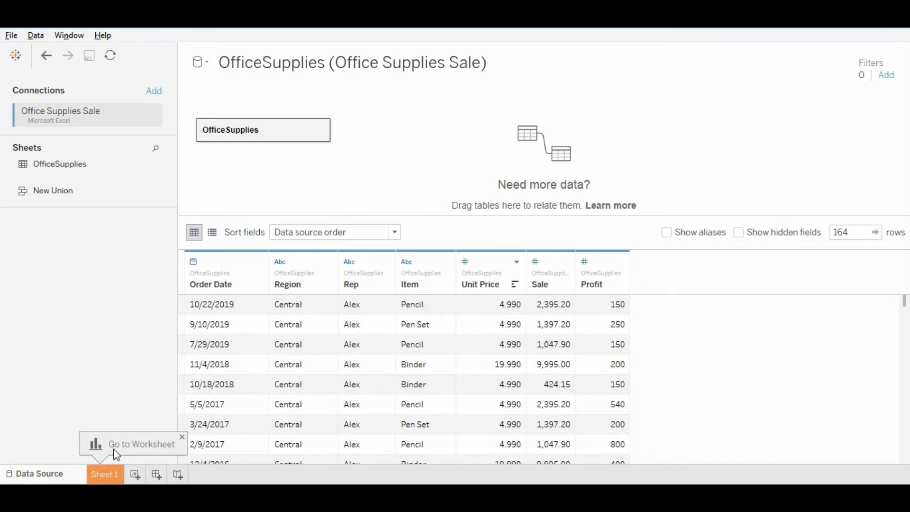
{"action": "left_click", "coordinate": [105, 479]}
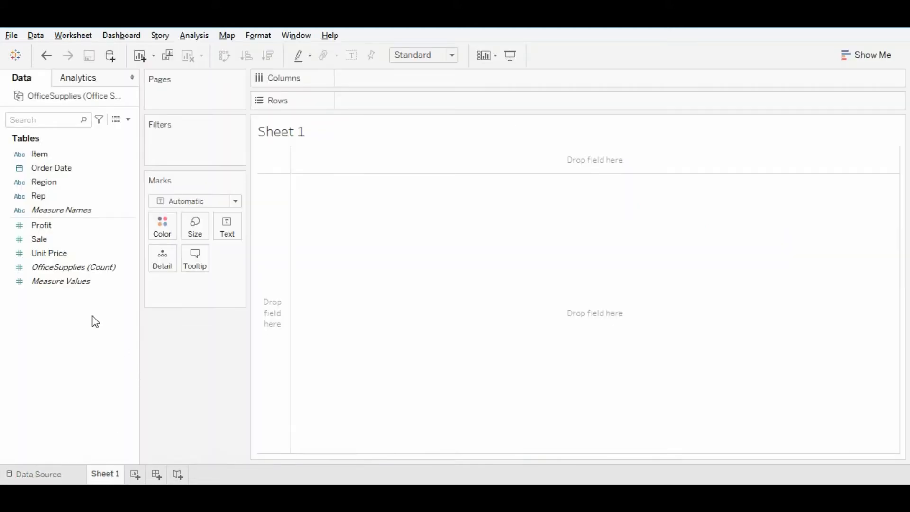
Step: Plot the sum of Sale on Rows against Order Date on Columns as a continuous month
{"action": "left_click", "coordinate": [44, 241]}
{"action": "double_click", "coordinate": [44, 241]}
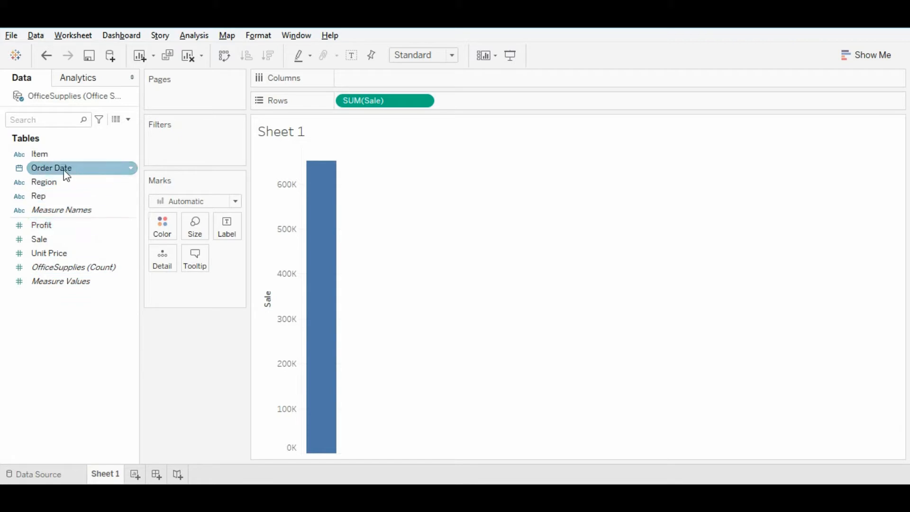
{"action": "left_click_drag", "start_coordinate": [62, 175], "coordinate": [373, 82]}
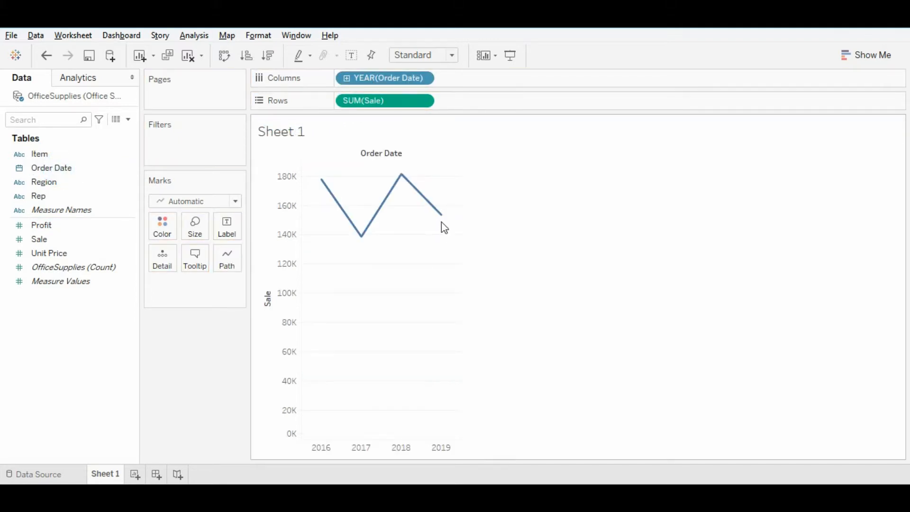
{"action": "left_click", "coordinate": [423, 79]}
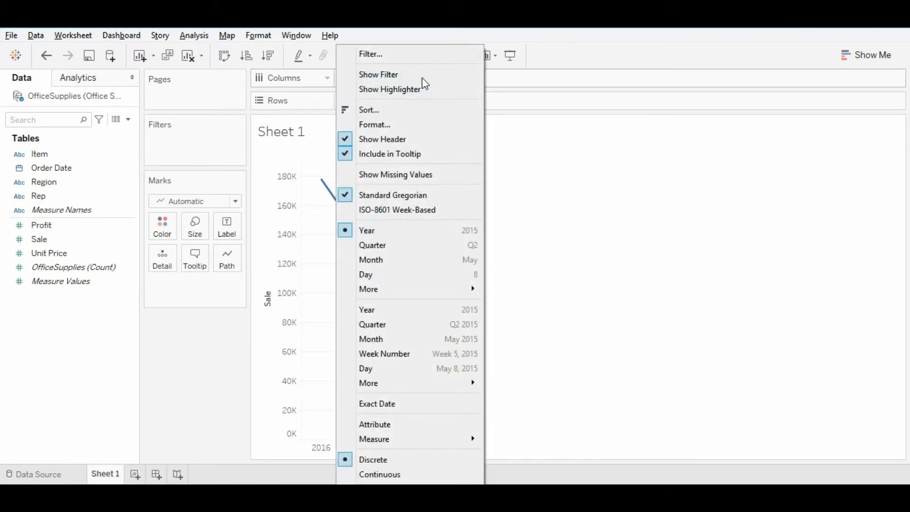
{"action": "left_click", "coordinate": [375, 339]}
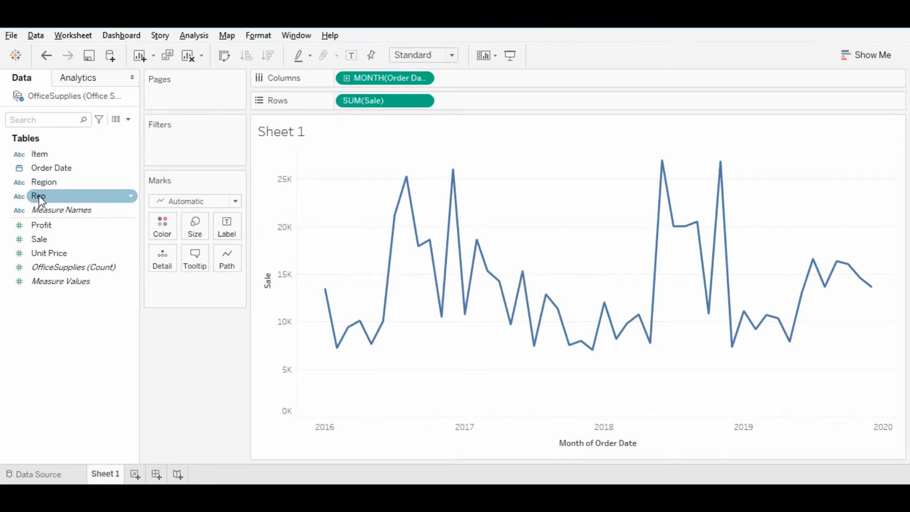
Step: Color the sales lines by Rep
{"action": "left_click_drag", "start_coordinate": [40, 199], "coordinate": [166, 225]}
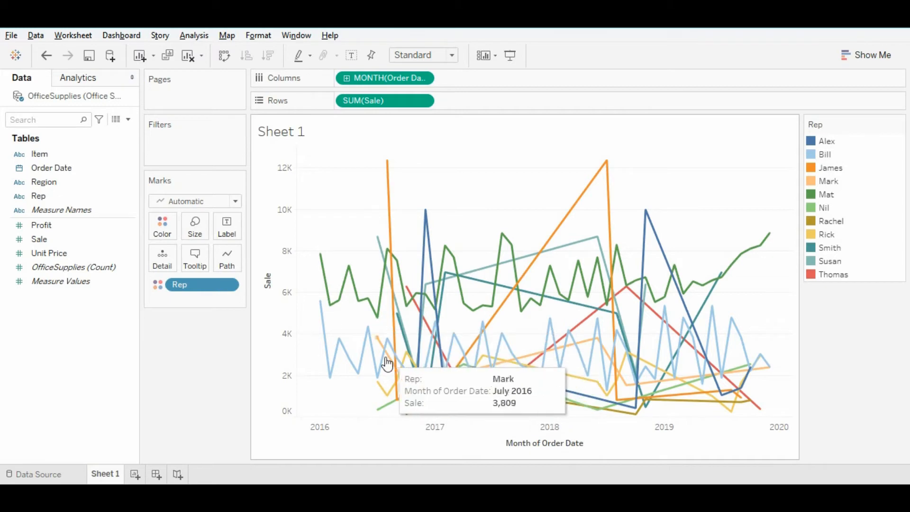
{"action": "left_click", "coordinate": [223, 286]}
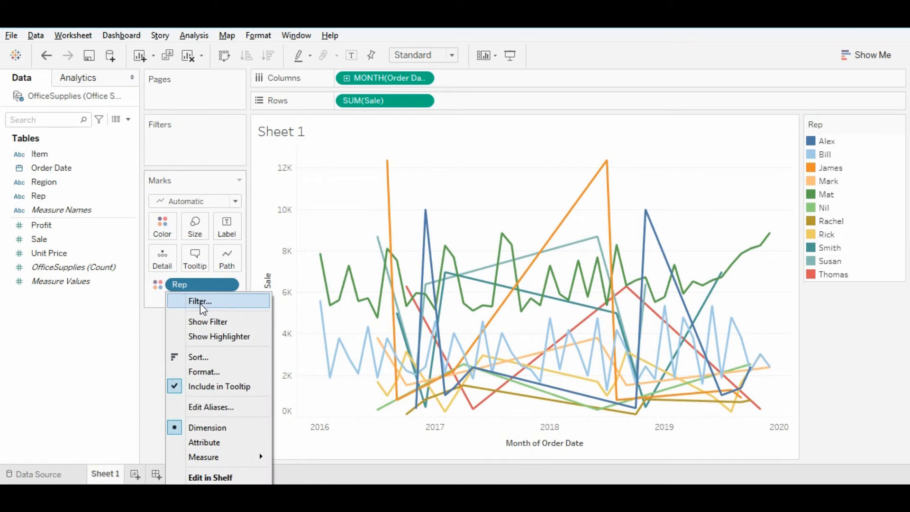
{"action": "left_click", "coordinate": [150, 337]}
Step: Filter Rep to only the second and fifth names in the list, and place the color legend below the Marks card
{"action": "left_click_drag", "start_coordinate": [40, 196], "coordinate": [166, 150]}
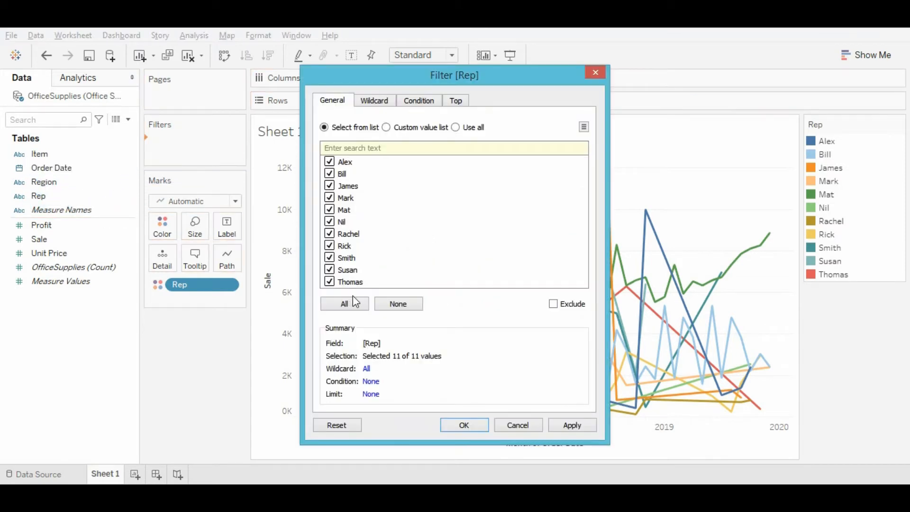
{"action": "left_click", "coordinate": [401, 305]}
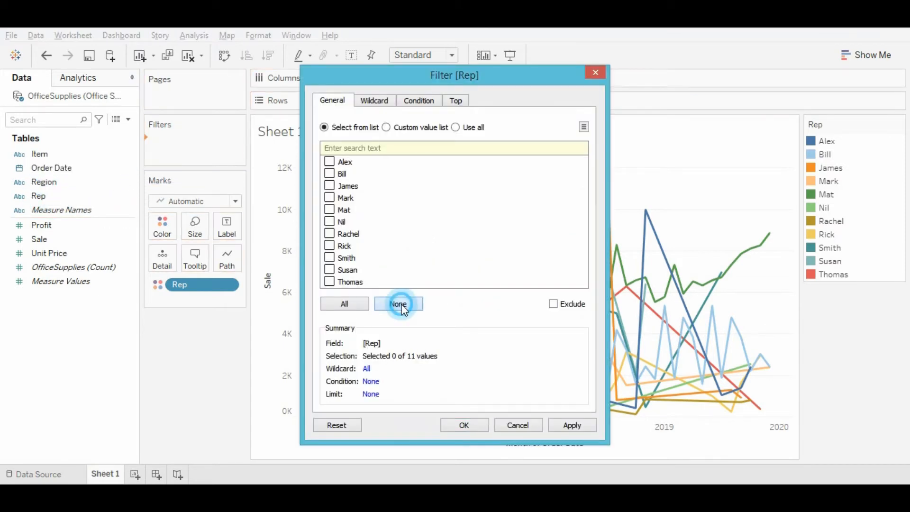
{"action": "left_click", "coordinate": [329, 175]}
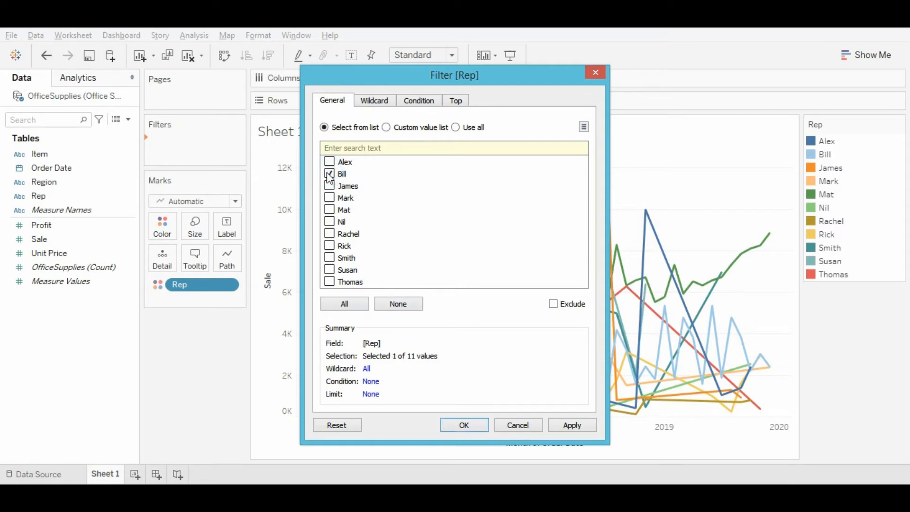
{"action": "left_click", "coordinate": [329, 210]}
{"action": "left_click", "coordinate": [466, 424]}
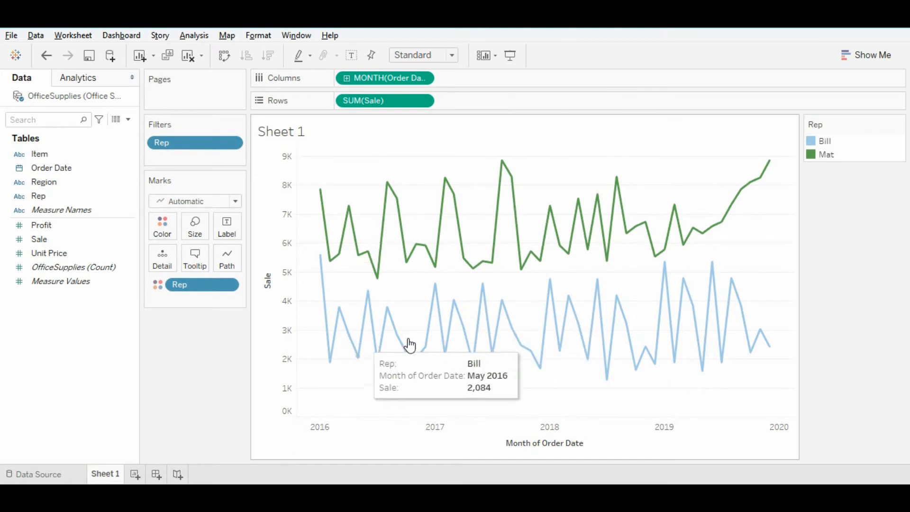
{"action": "left_click_drag", "start_coordinate": [852, 123], "coordinate": [172, 352]}
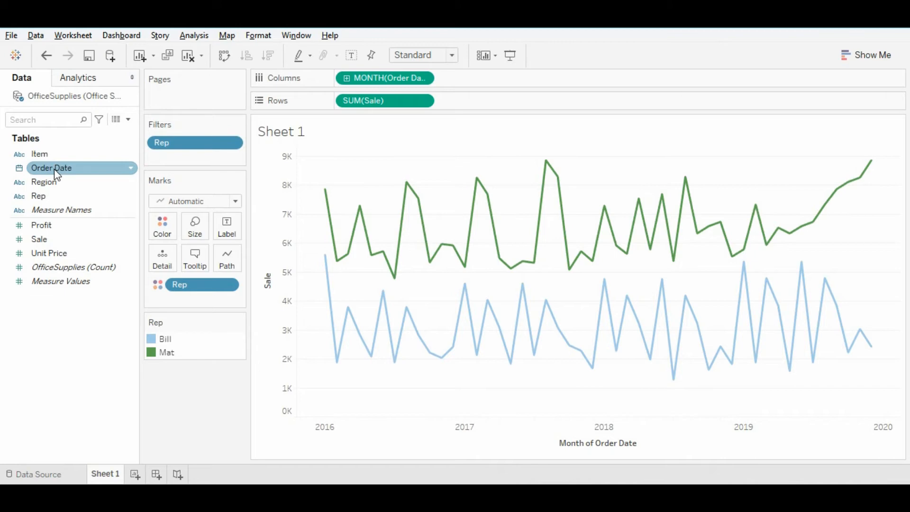
Step: Add Order Date to Pages as a continuous month and inspect the two January 2016 marks
{"action": "left_click_drag", "start_coordinate": [54, 169], "coordinate": [175, 98]}
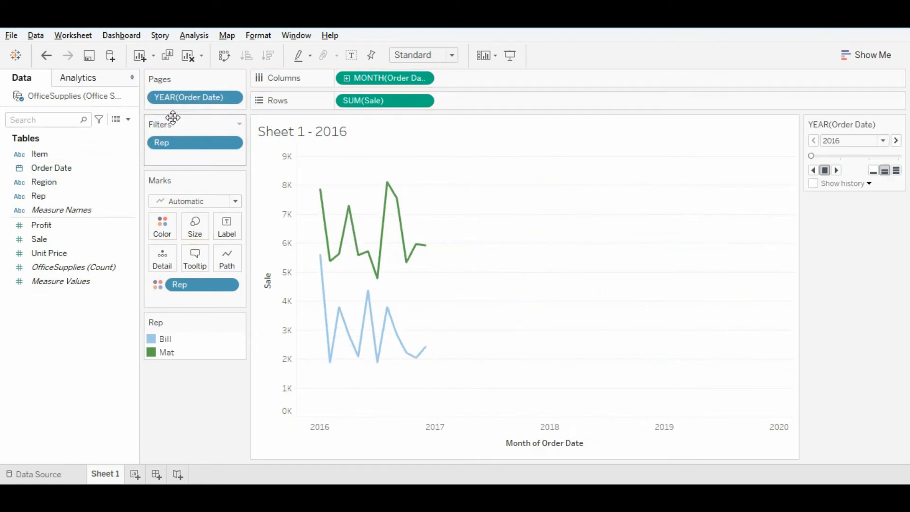
{"action": "left_click", "coordinate": [230, 98]}
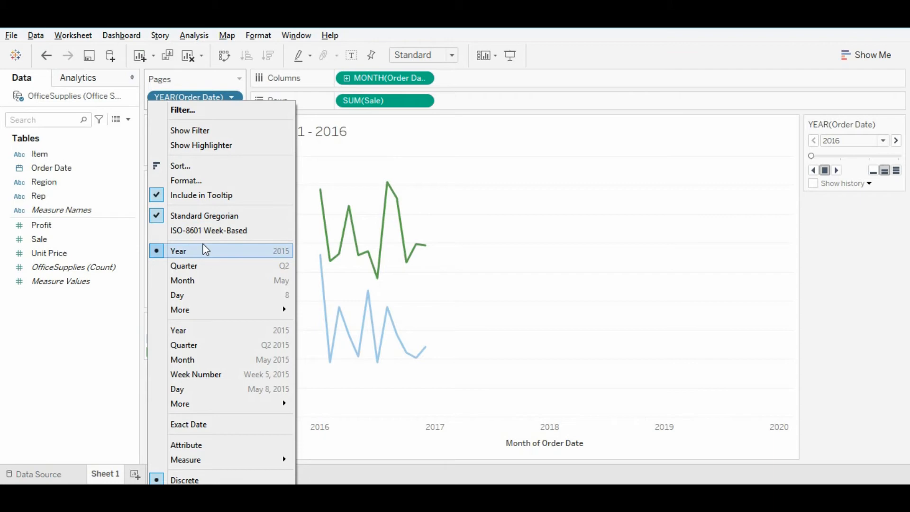
{"action": "left_click", "coordinate": [189, 360]}
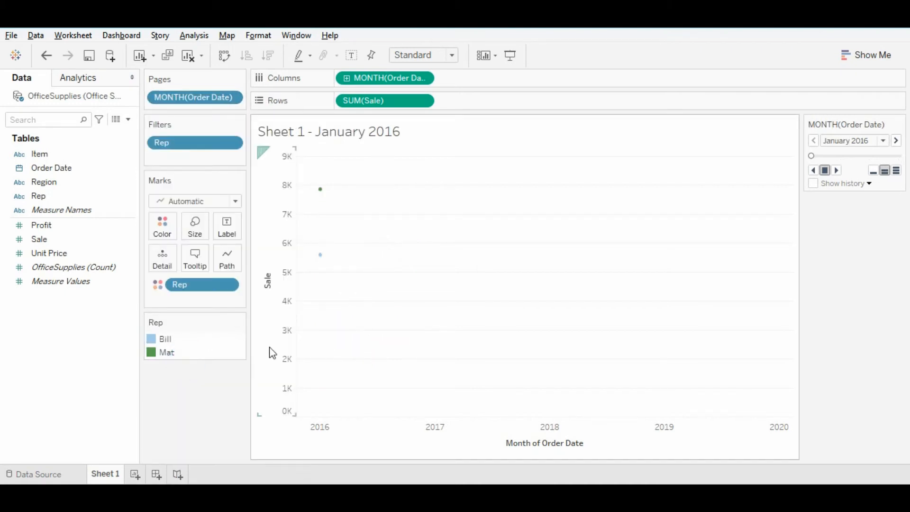
{"action": "mouse_move", "coordinate": [321, 192]}
{"action": "mouse_move", "coordinate": [322, 260]}
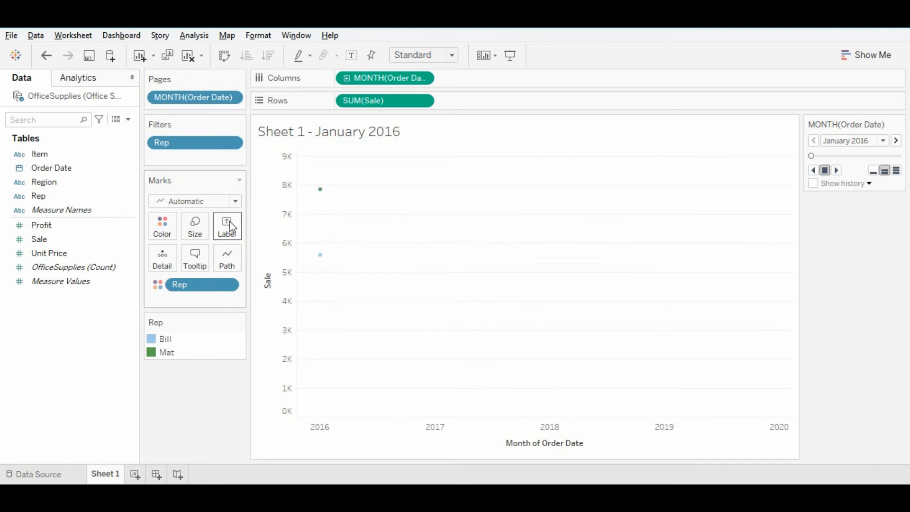
Step: Set the mark type to Square and play the monthly pages forward
{"action": "left_click", "coordinate": [235, 201]}
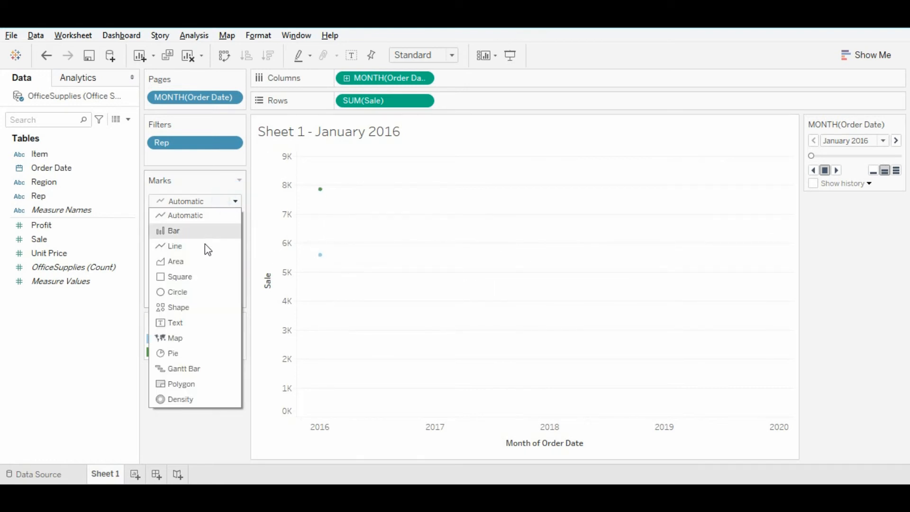
{"action": "left_click", "coordinate": [180, 277]}
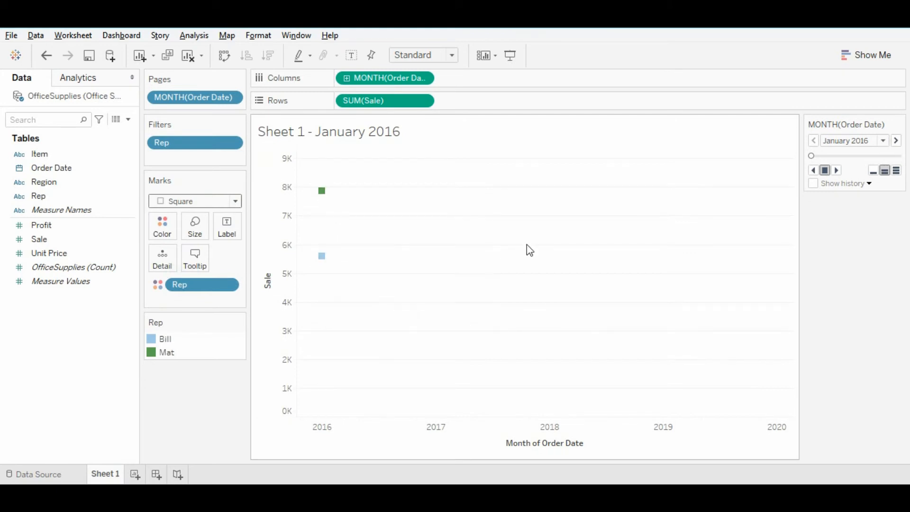
{"action": "left_click", "coordinate": [837, 171]}
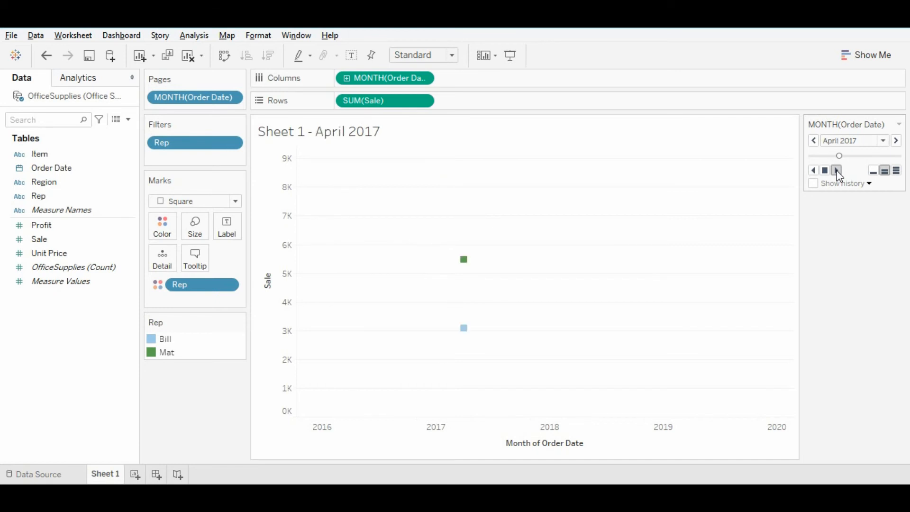
Step: Enable page history for all marks and display it as trails
{"action": "left_click", "coordinate": [813, 184]}
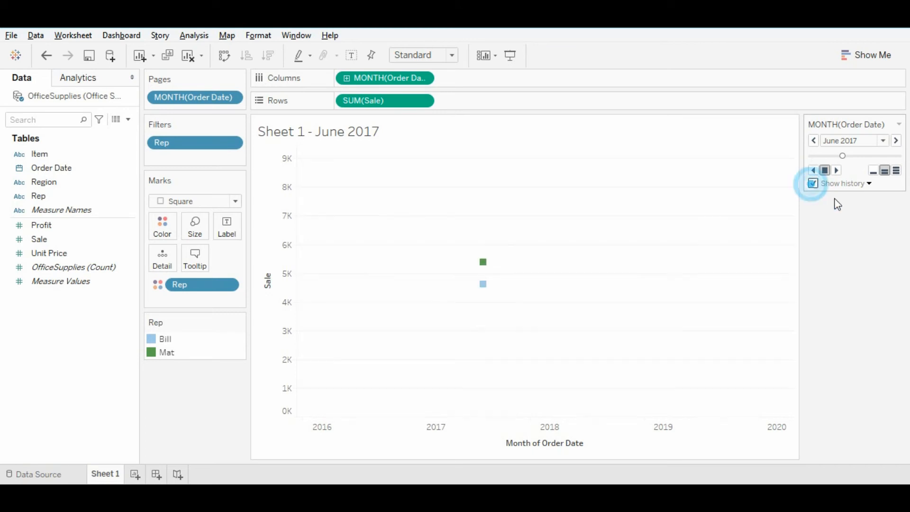
{"action": "left_click", "coordinate": [868, 184]}
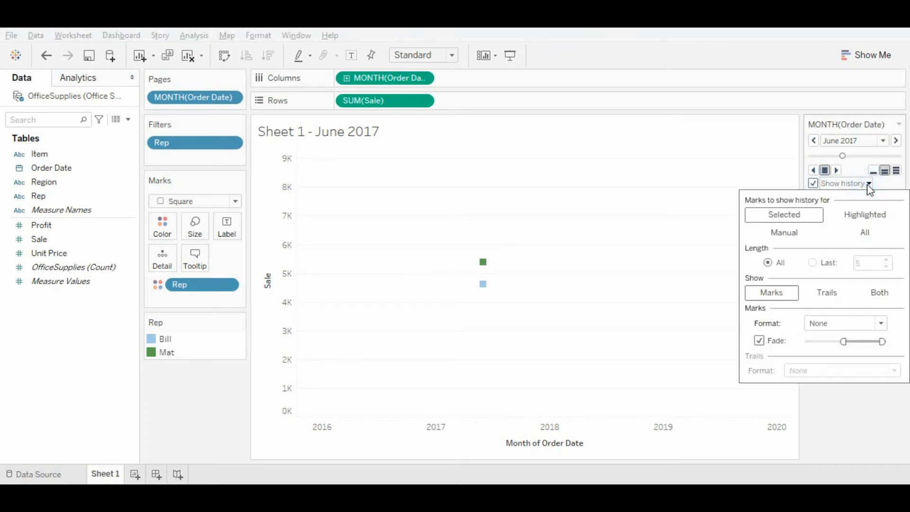
{"action": "left_click", "coordinate": [856, 234]}
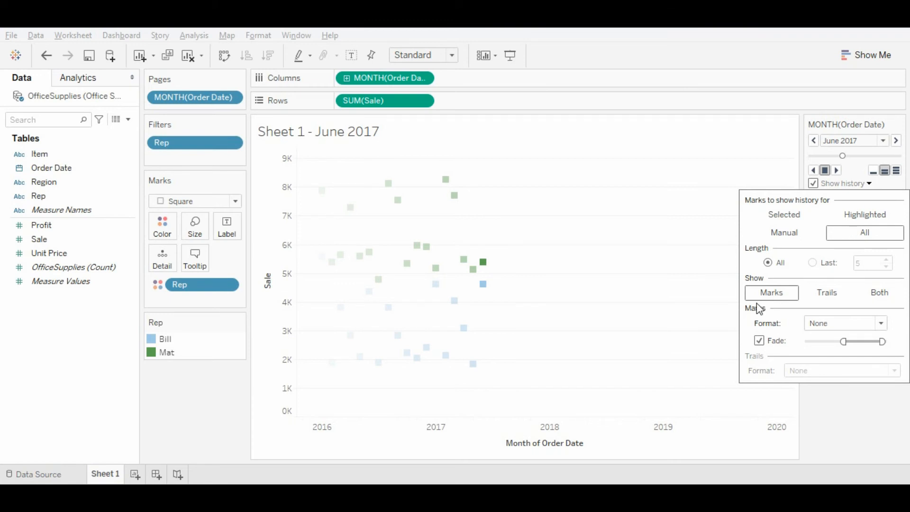
{"action": "left_click", "coordinate": [823, 290]}
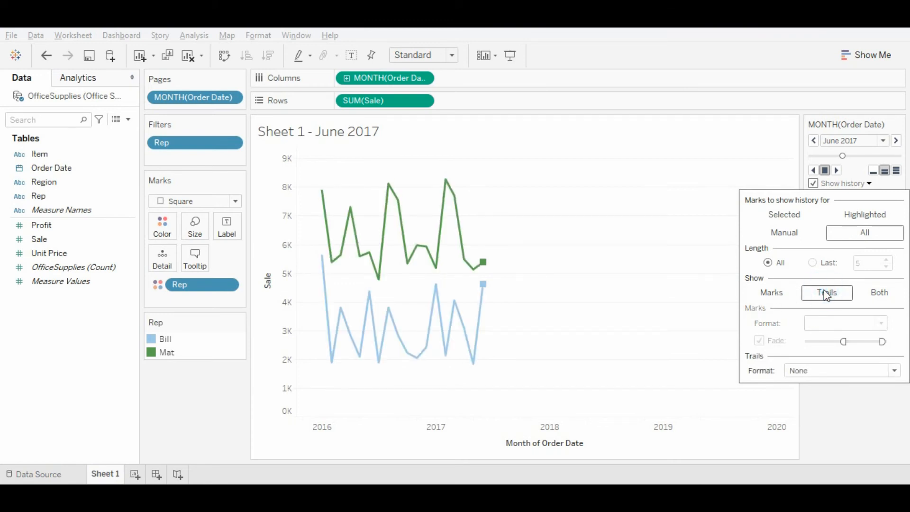
{"action": "left_click", "coordinate": [880, 294]}
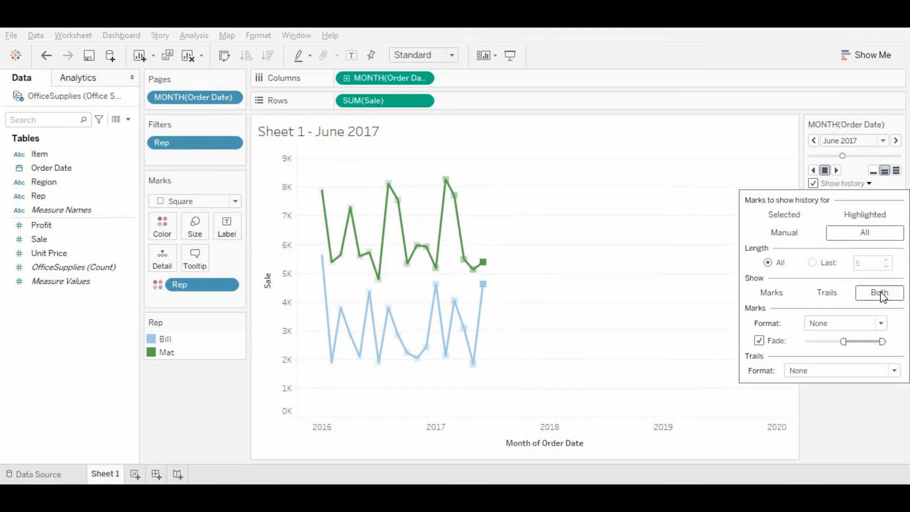
{"action": "left_click", "coordinate": [834, 295]}
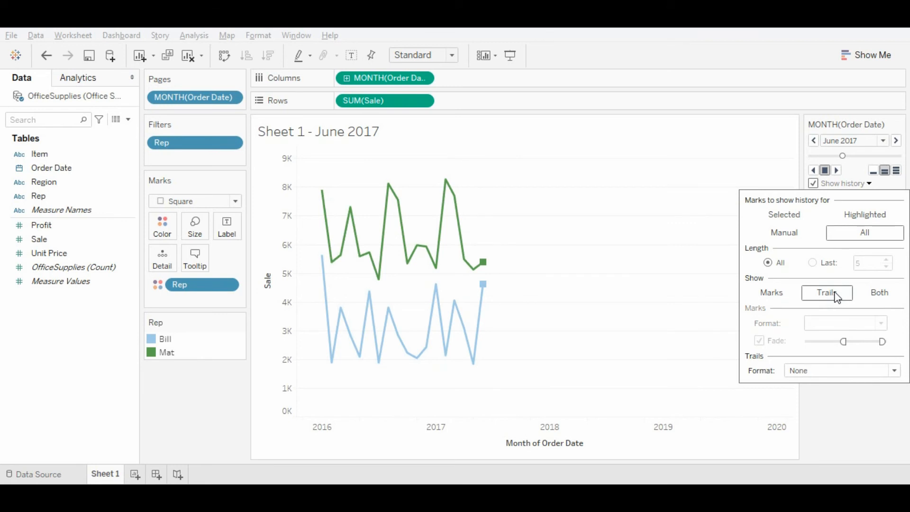
Step: Format the history trails with the short-dashed line style
{"action": "left_click", "coordinate": [825, 372]}
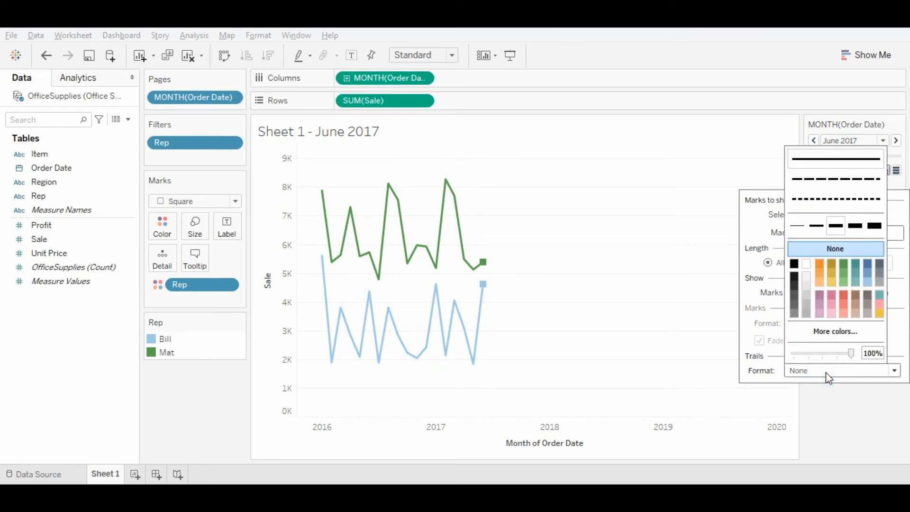
{"action": "left_click", "coordinate": [816, 196]}
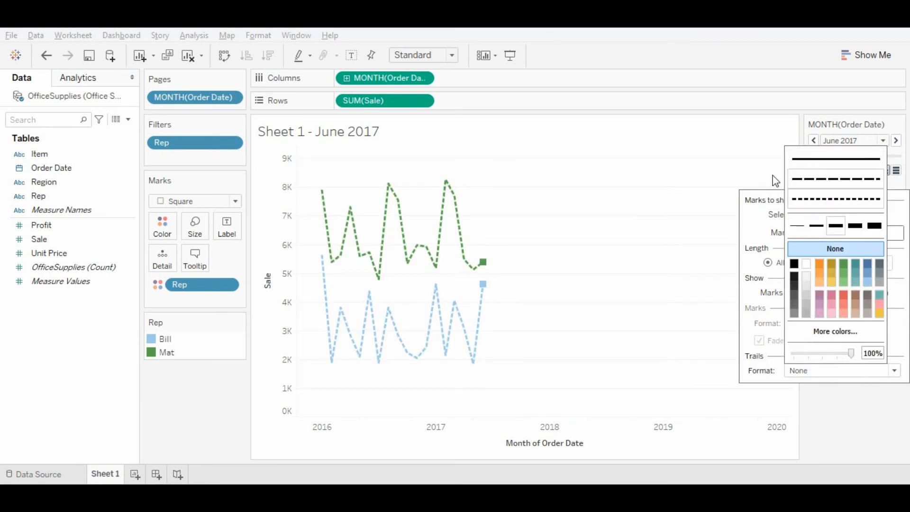
{"action": "left_click", "coordinate": [753, 160]}
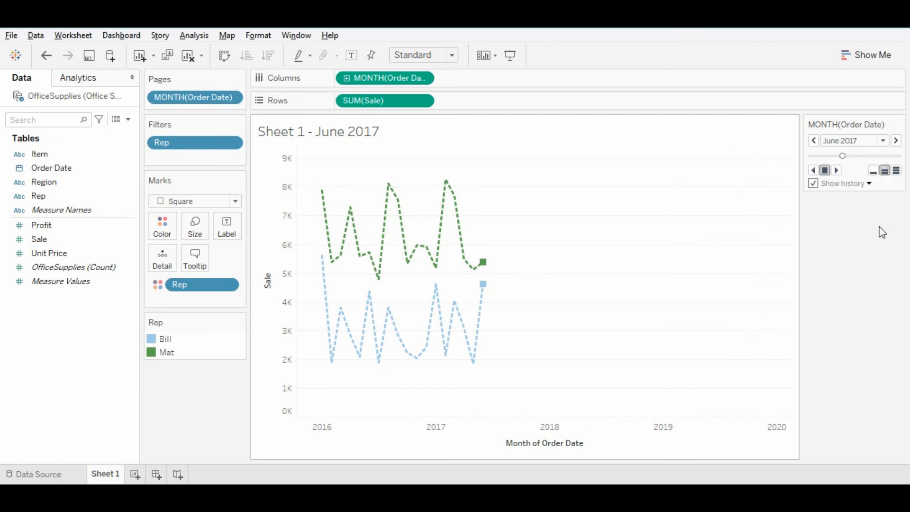
Step: Return the page to January 2016 and play the animation forward
{"action": "left_click", "coordinate": [883, 141]}
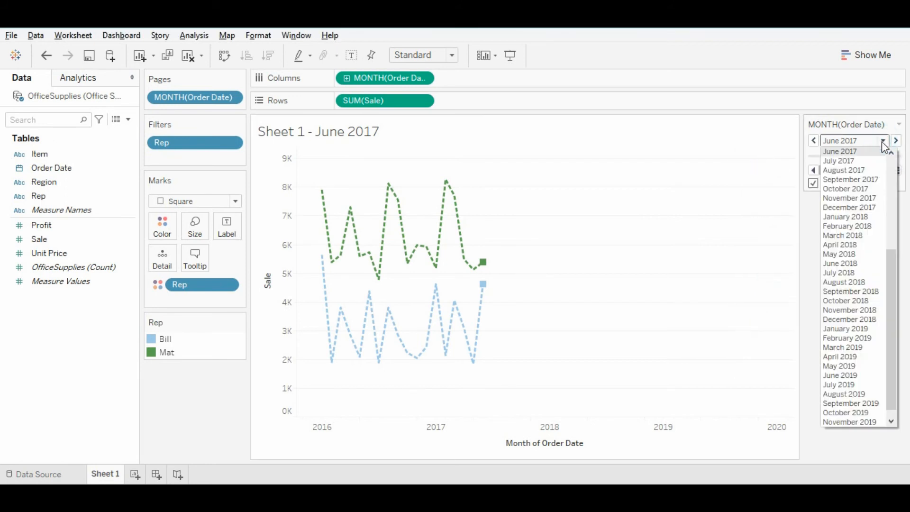
{"action": "left_click_drag", "start_coordinate": [889, 259], "coordinate": [898, 162]}
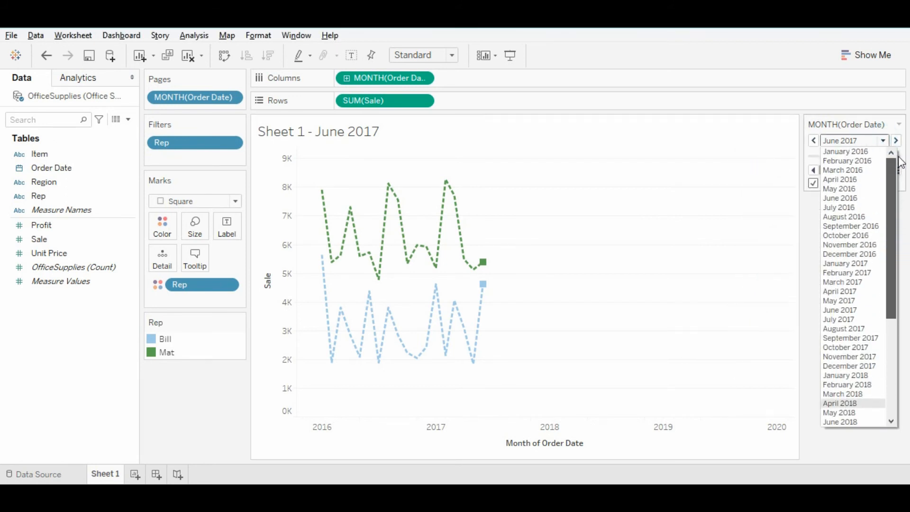
{"action": "left_click", "coordinate": [841, 151]}
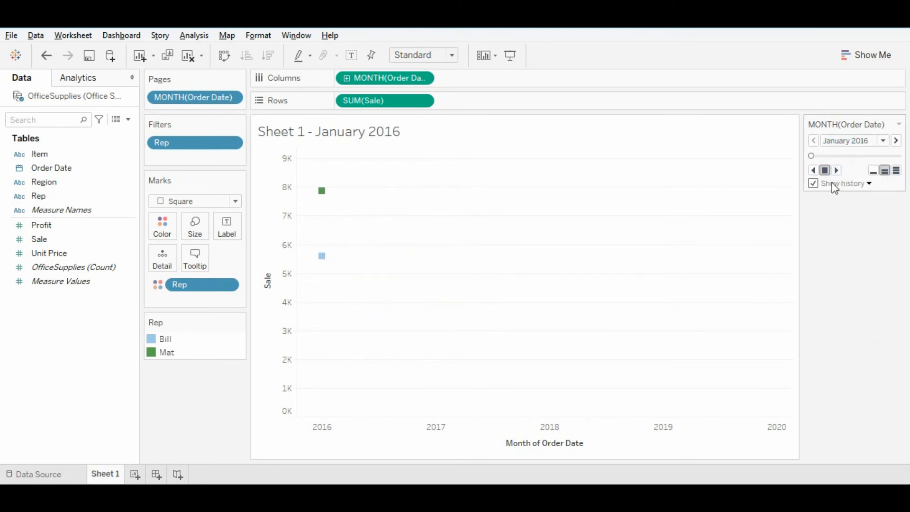
{"action": "left_click", "coordinate": [836, 170]}
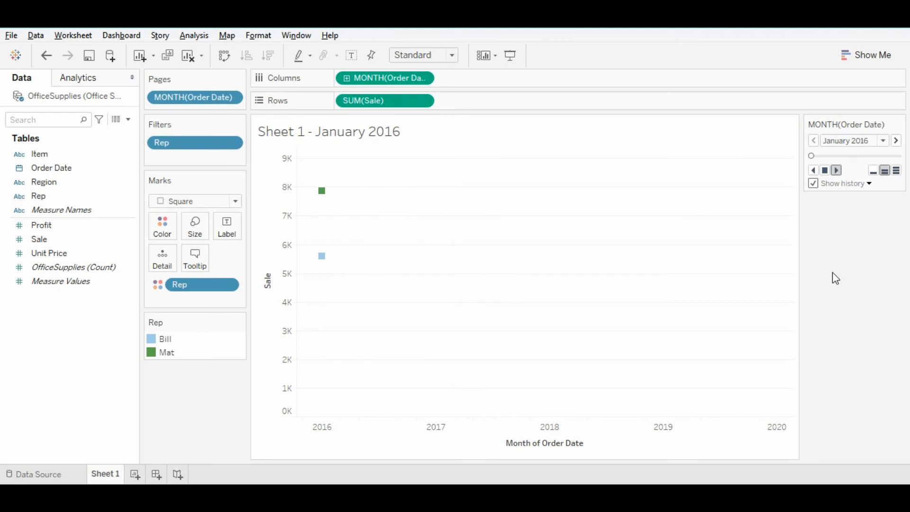